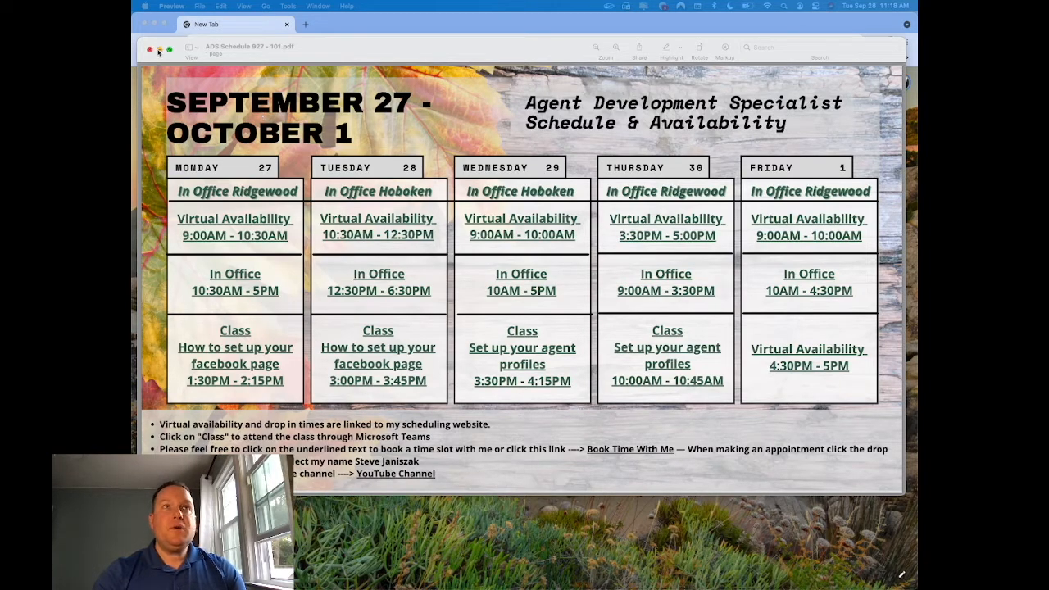
Step: Move the Preview schedule aside and load facebook.com in Chrome
left_click(160, 50)
left_click(258, 42)
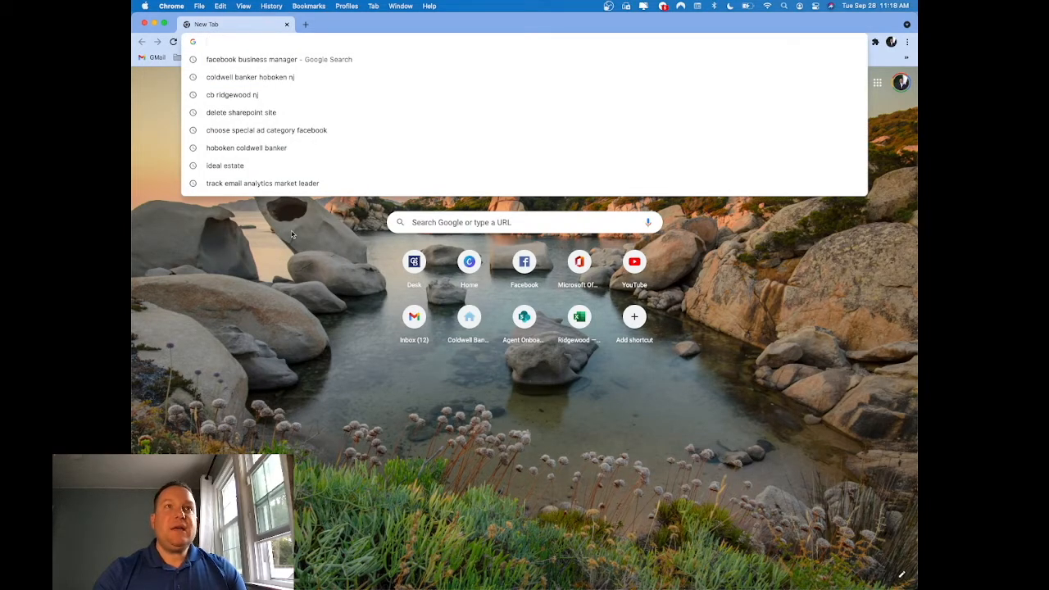
left_click(291, 235)
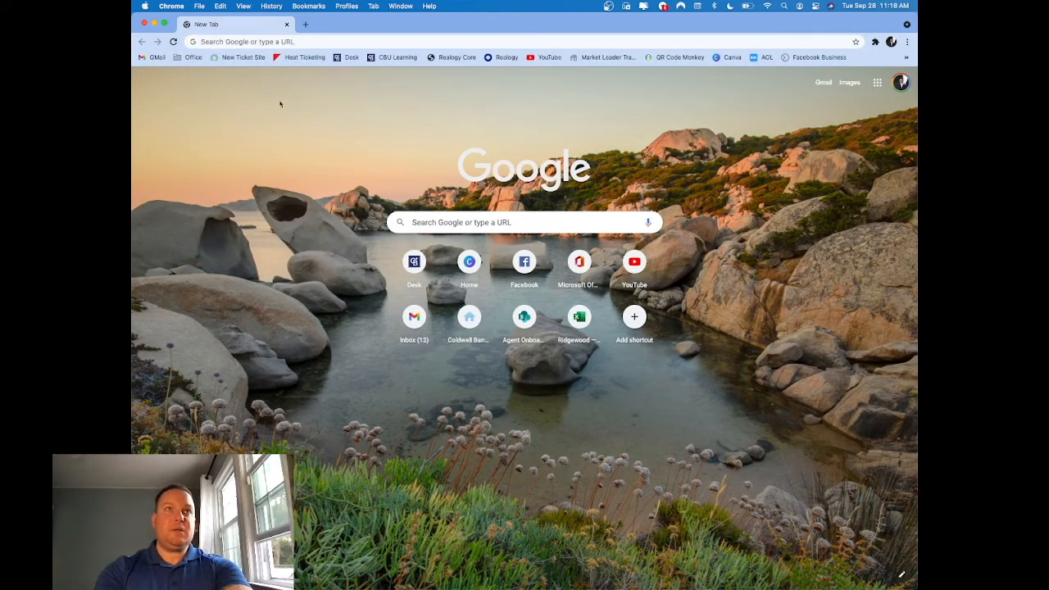
left_click(631, 41)
type("facebook.com")
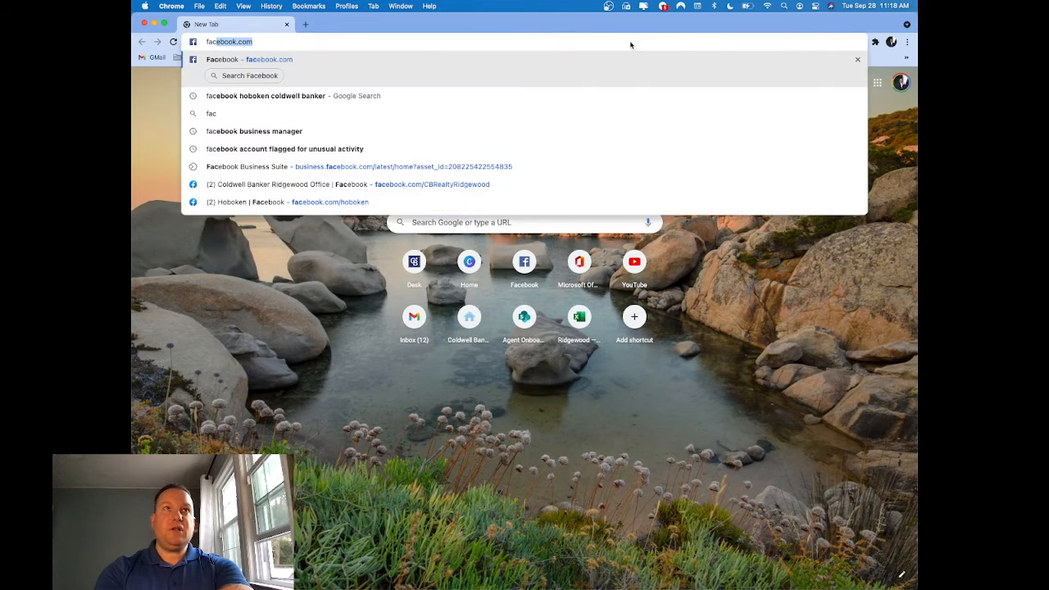
key("Return")
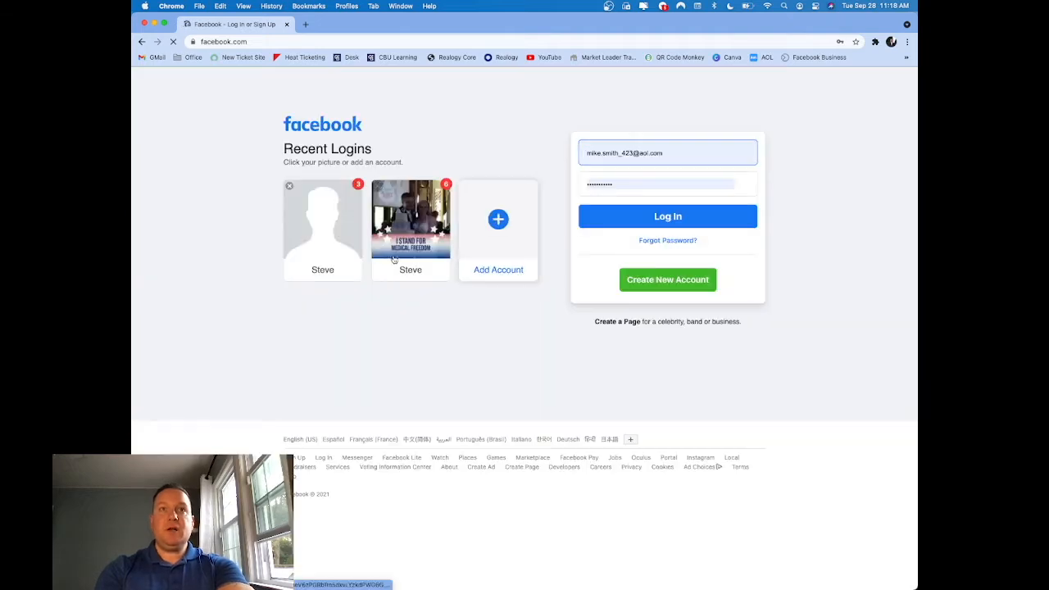
Step: Log in to Facebook with the saved, autofilled credentials
left_click(678, 225)
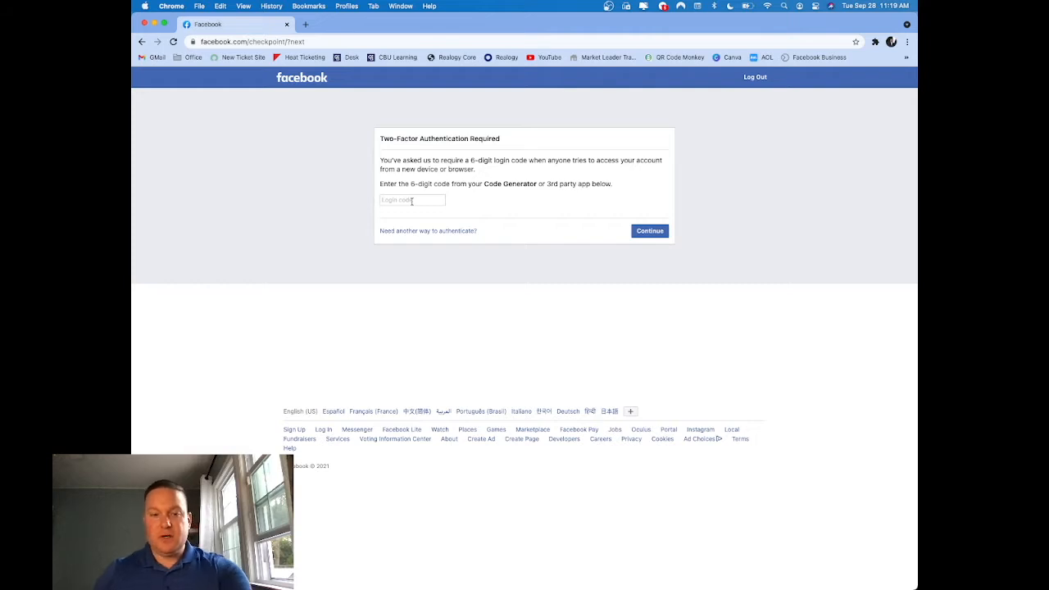
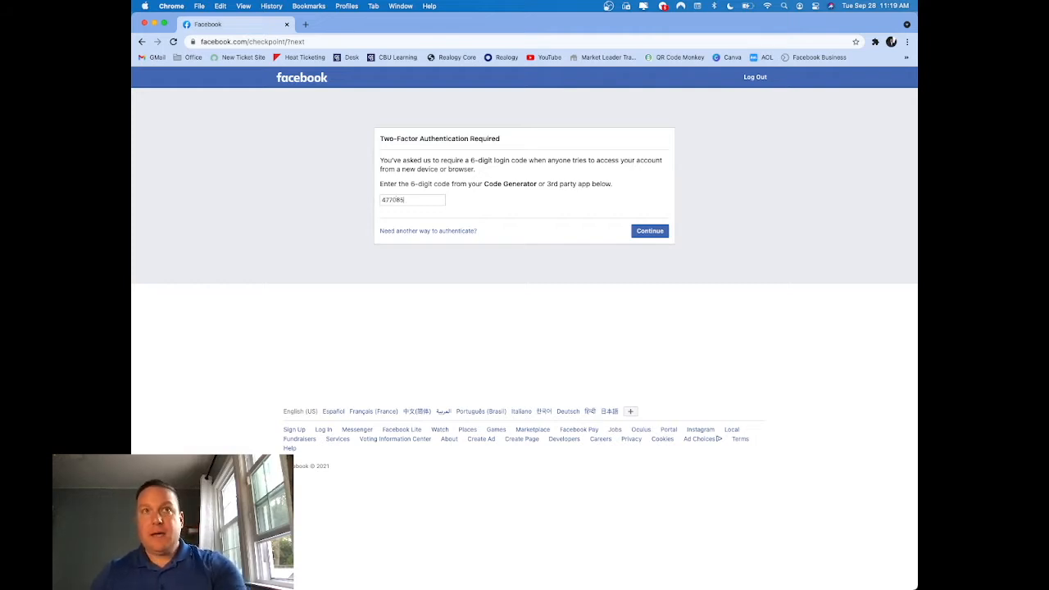
Step: Submit the 6-digit Code Generator login code to reach the News Feed
left_click(660, 233)
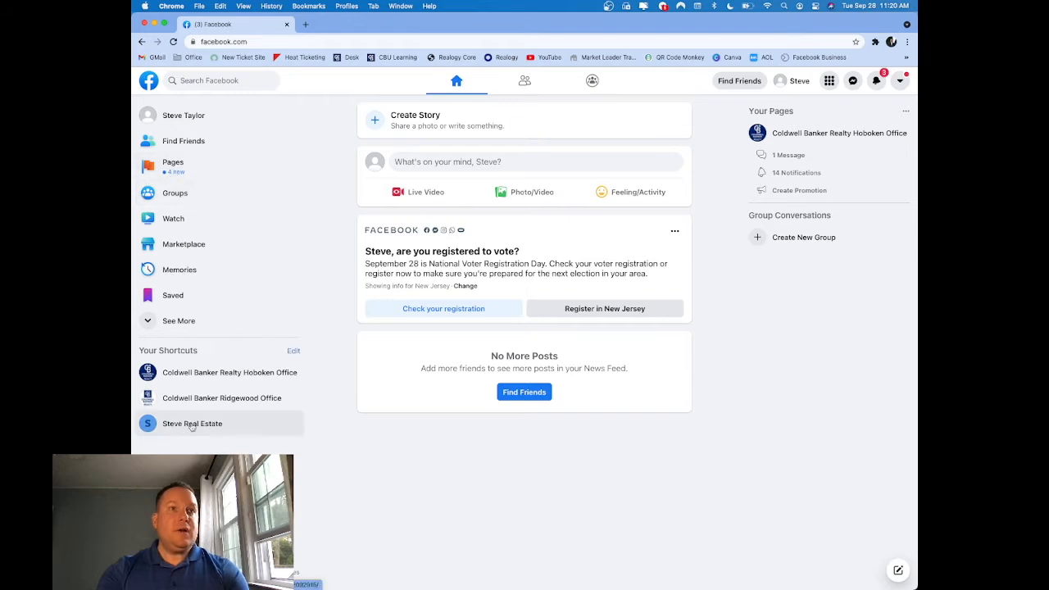
Step: From Pages in the sidebar, start a new Page under Your 3 Pages
left_click(177, 170)
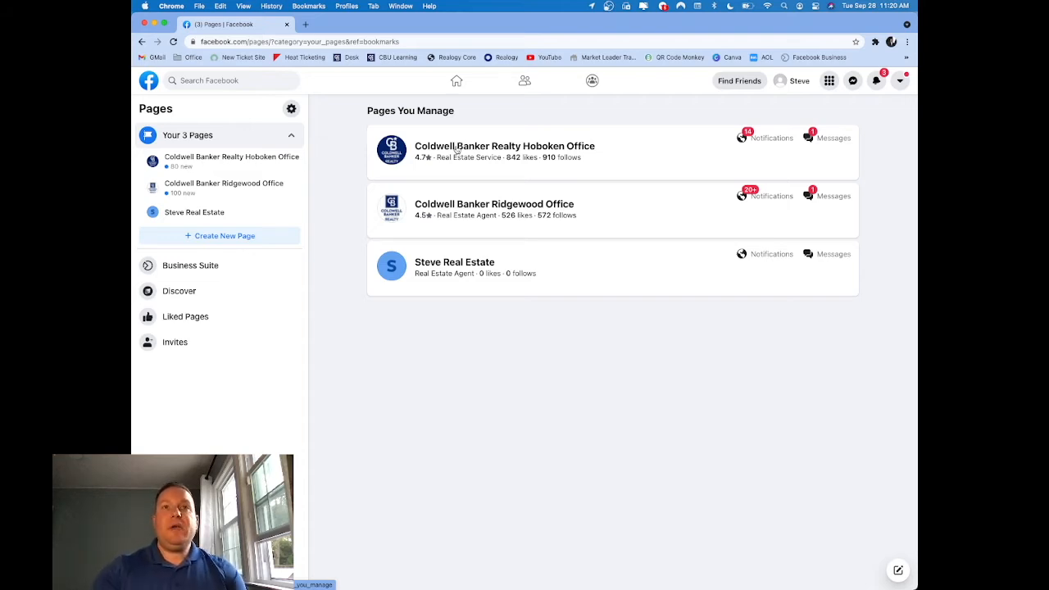
left_click(220, 237)
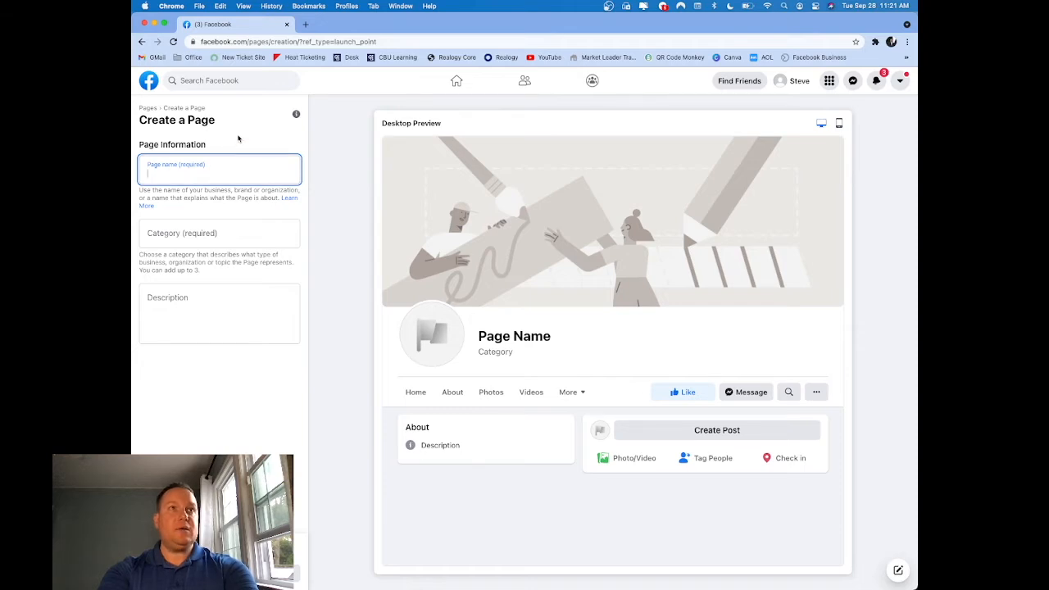
Step: Name the Page 'Steve Sells Ridgewood' and set its category to Real Estate Agent
type("Steve Sells")
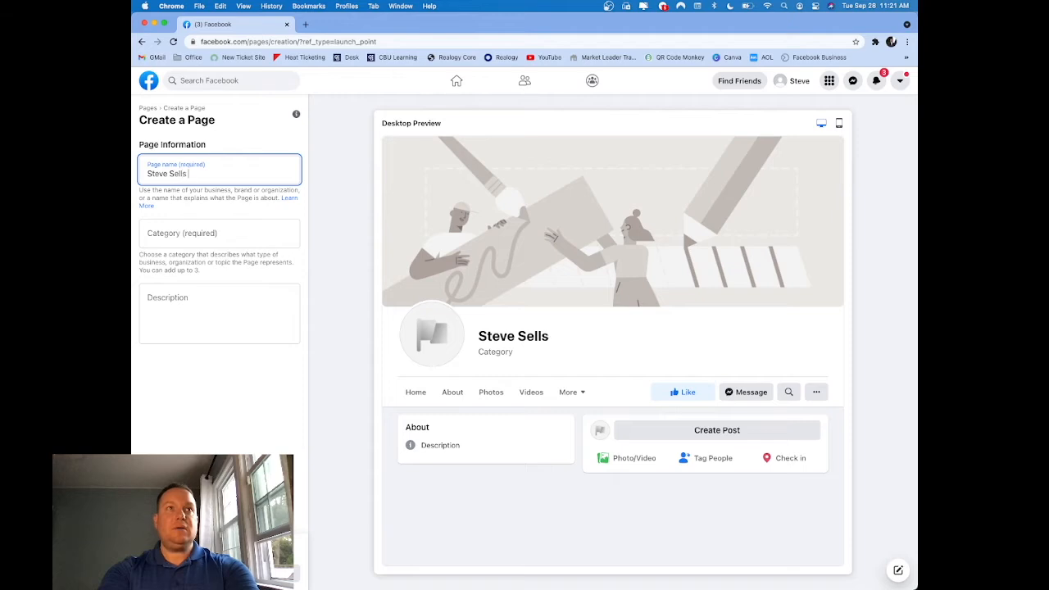
type(" Ridgewood")
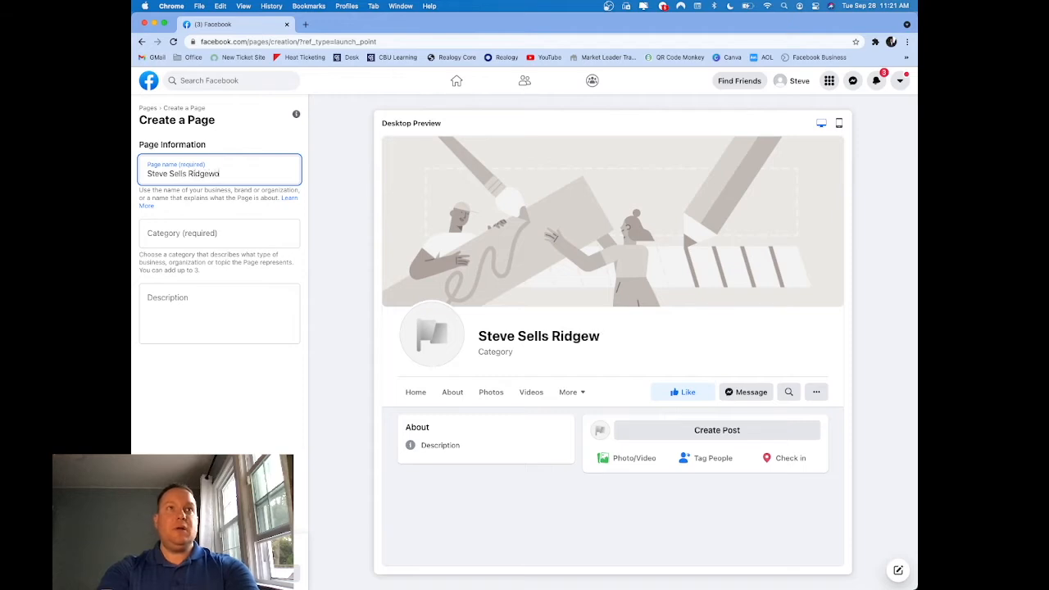
left_click(207, 236)
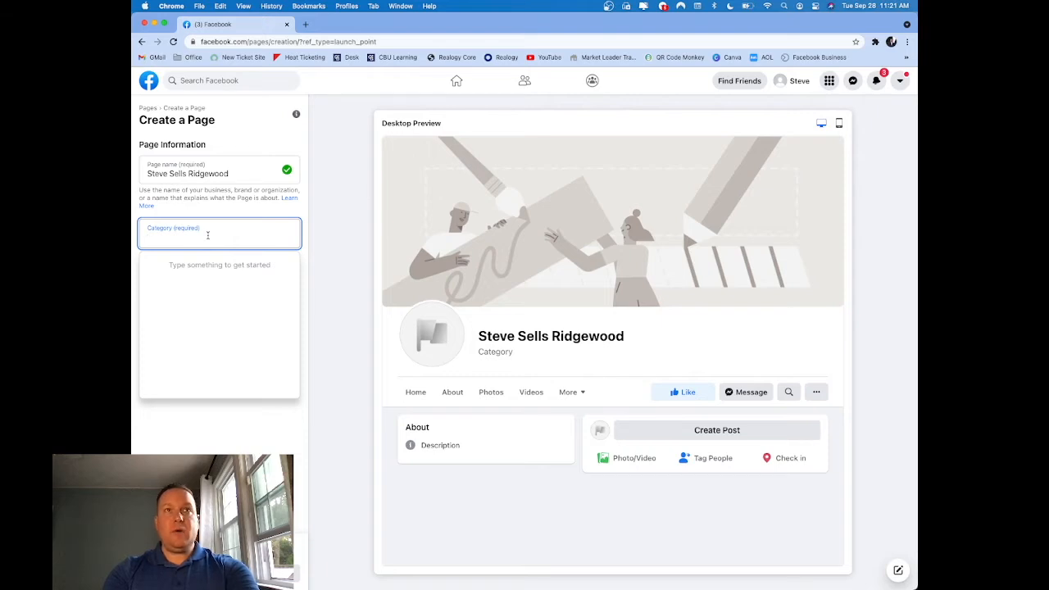
type("real")
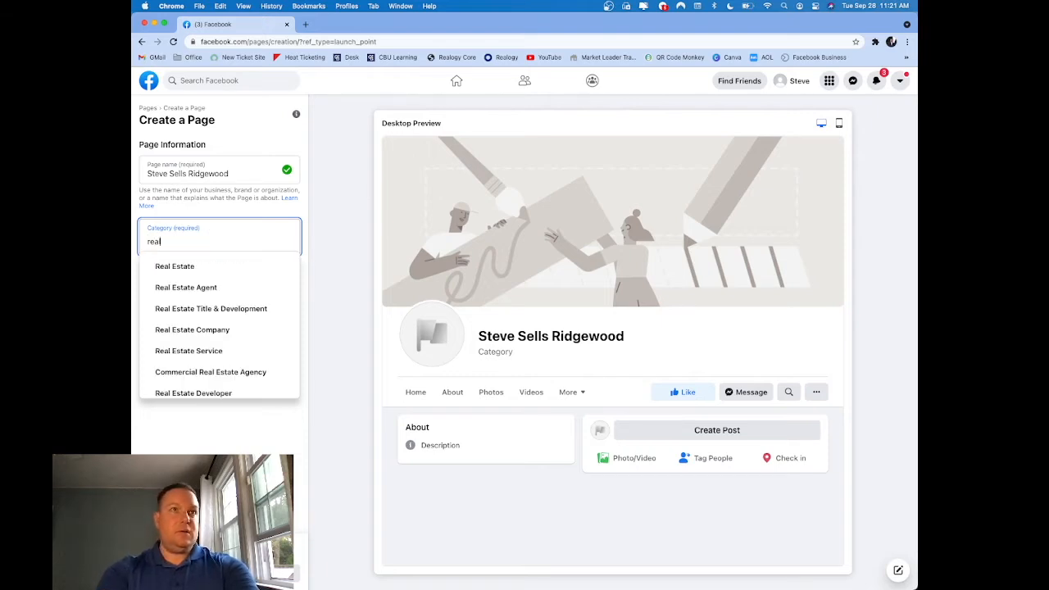
left_click(182, 293)
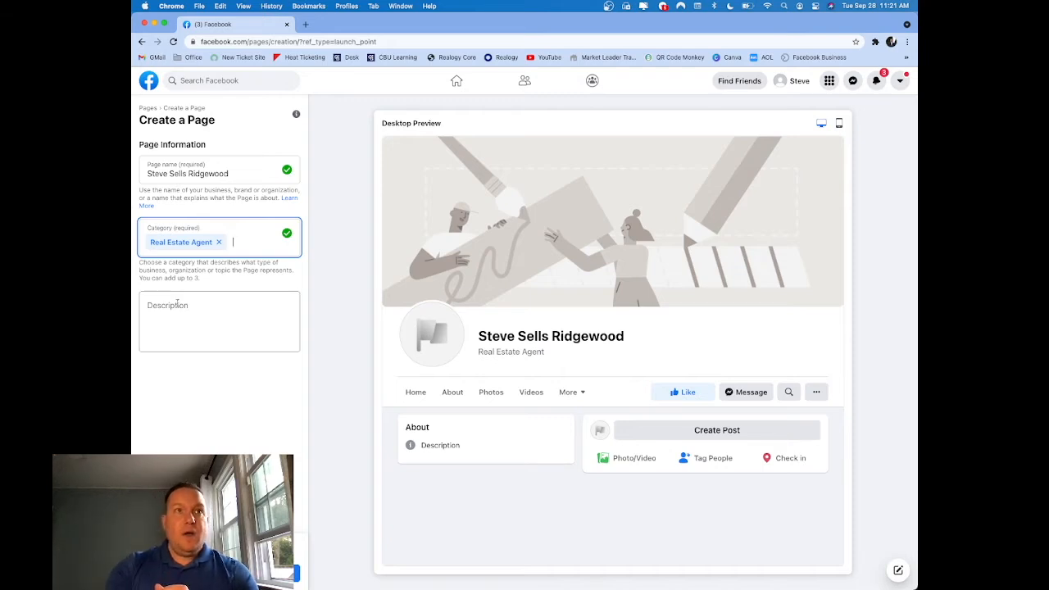
left_click(179, 311)
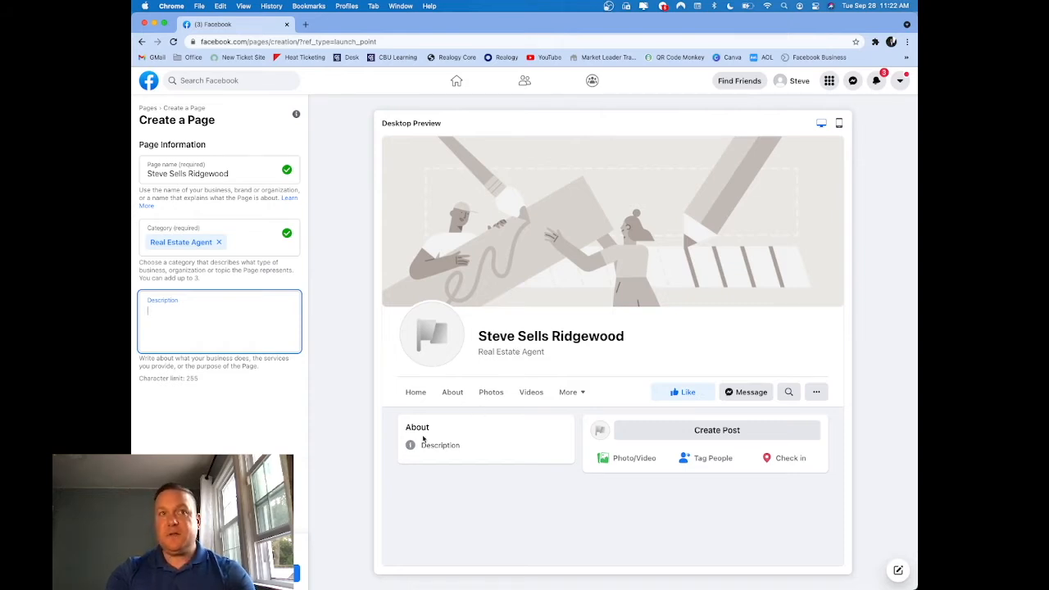
Step: Enter the description 'Steve is your go to agent for all of your real estate needs for the Ridgewood NJ area'
left_click(234, 322)
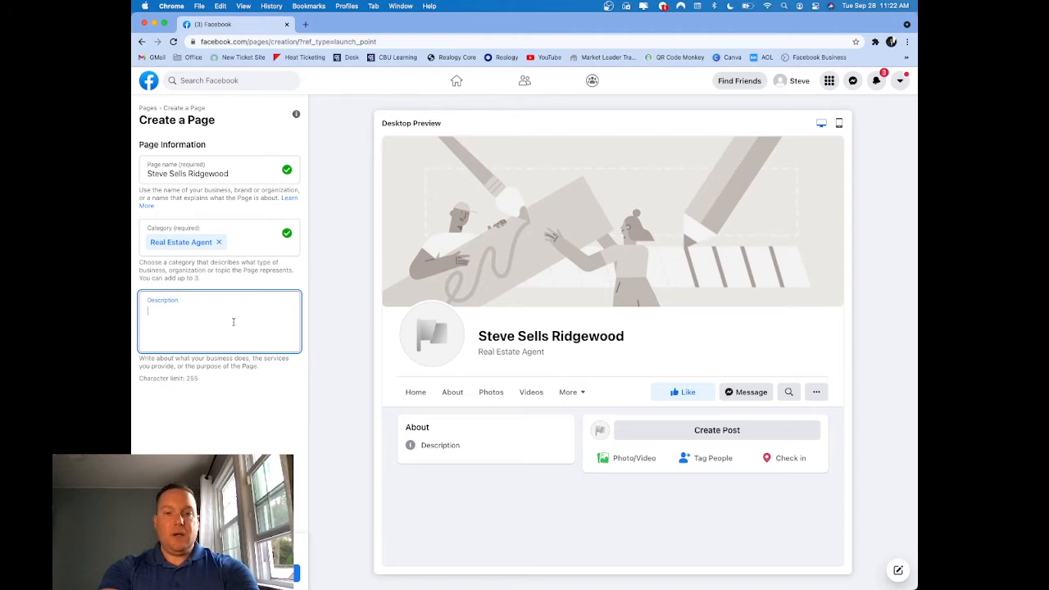
type("Steve")
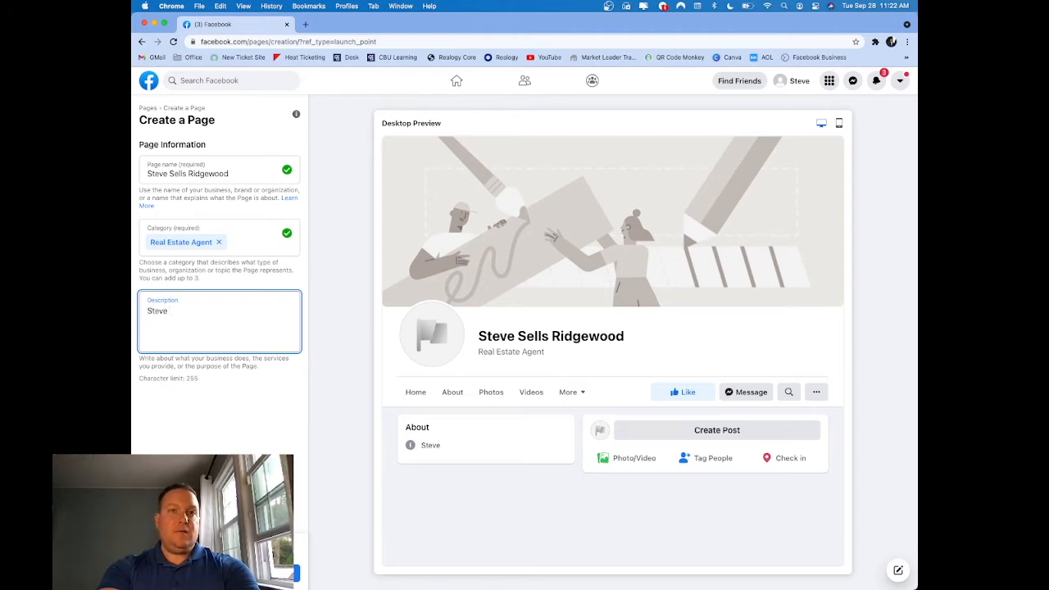
type(" is your go to a")
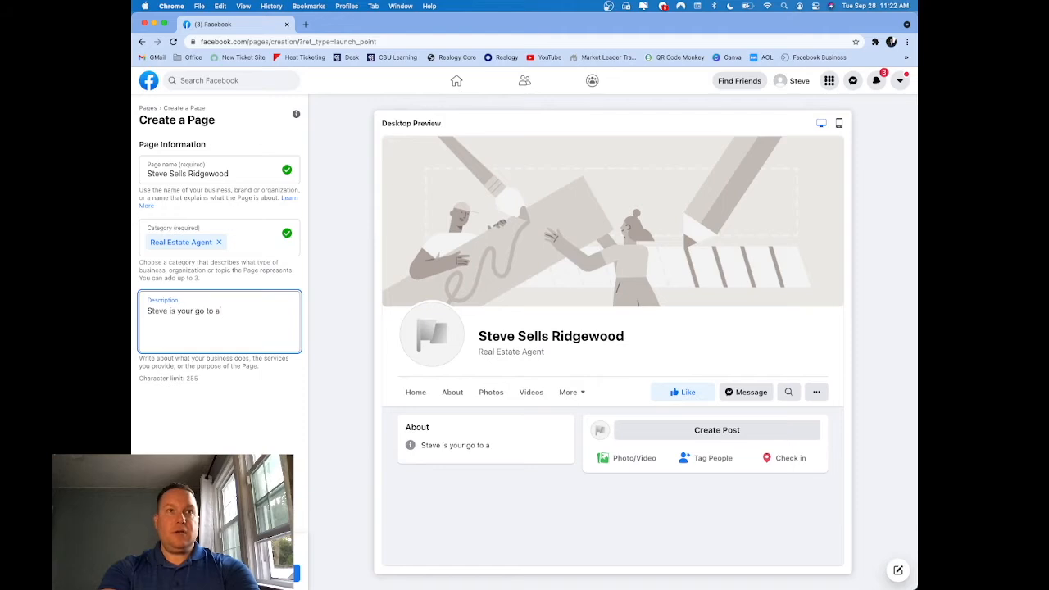
type("gent for all ")
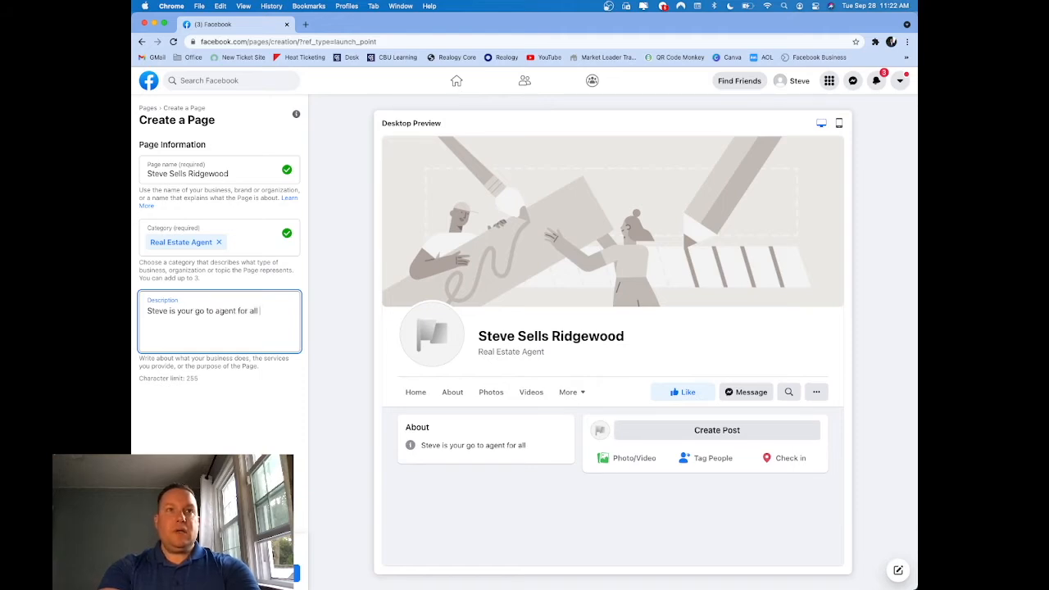
type("of your real estate needs for")
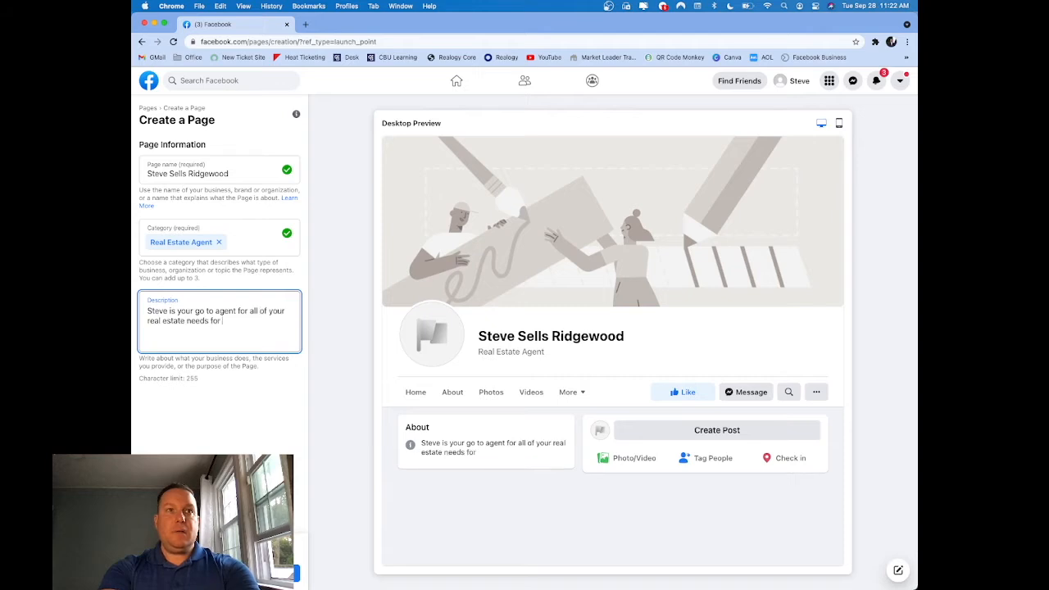
type(" the Ridgewo")
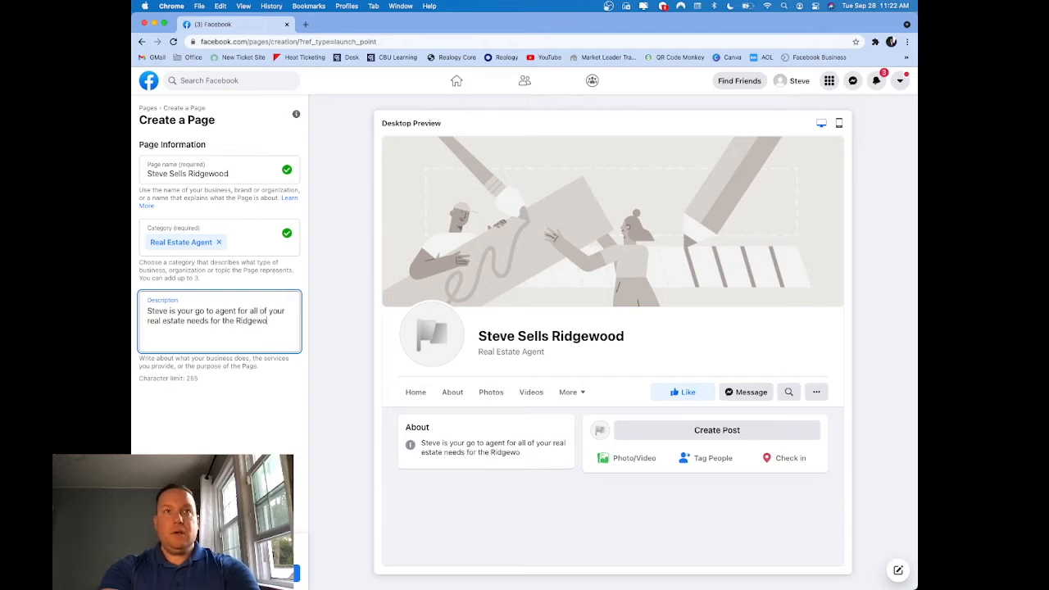
type("od NJ area.")
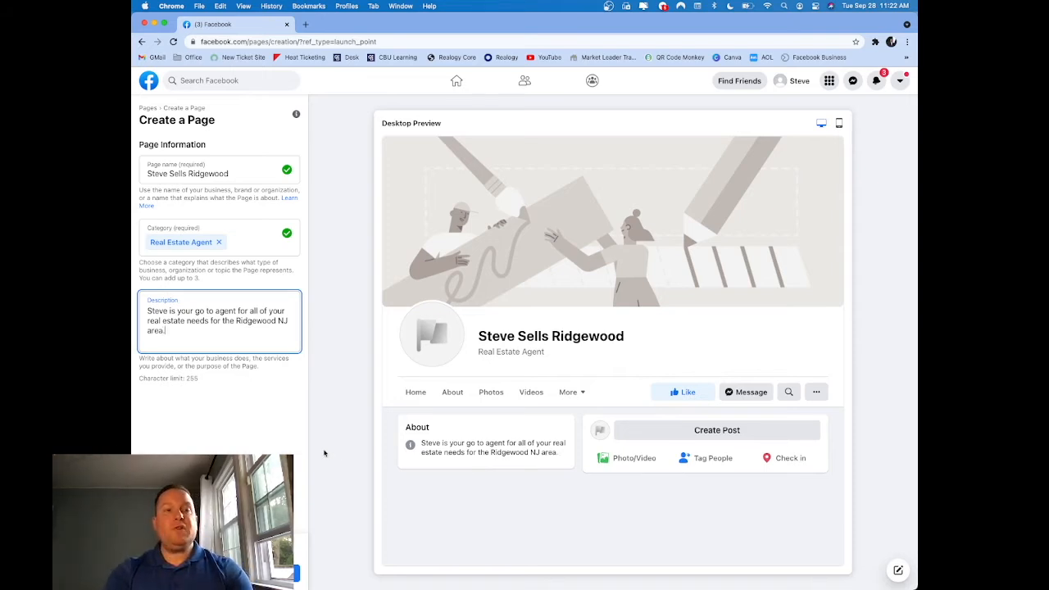
Step: Create the Page and scroll down to the profile picture Images section
left_click(221, 574)
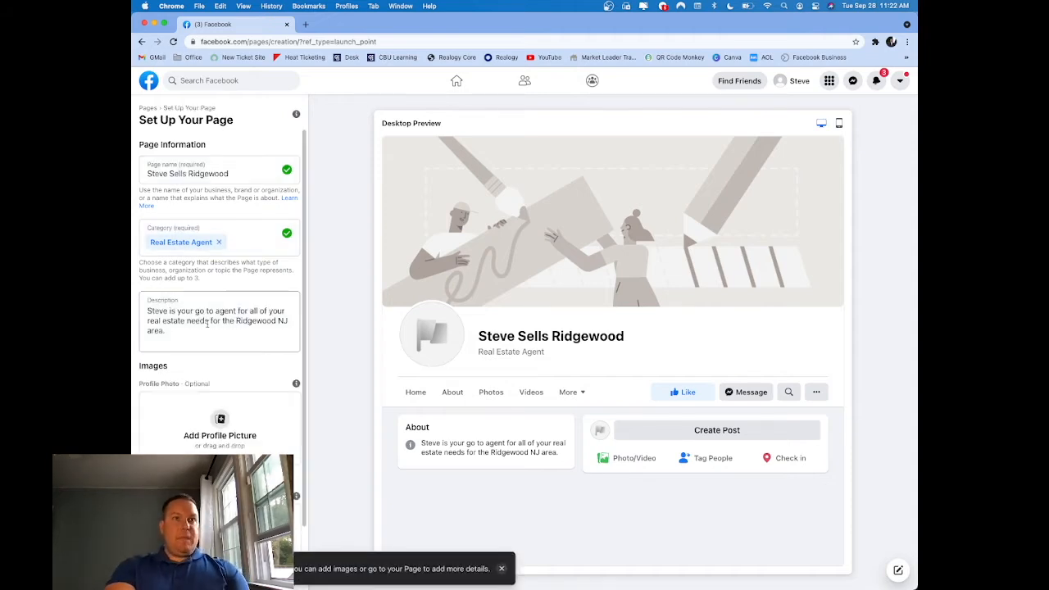
scroll(202, 383, "down", 1)
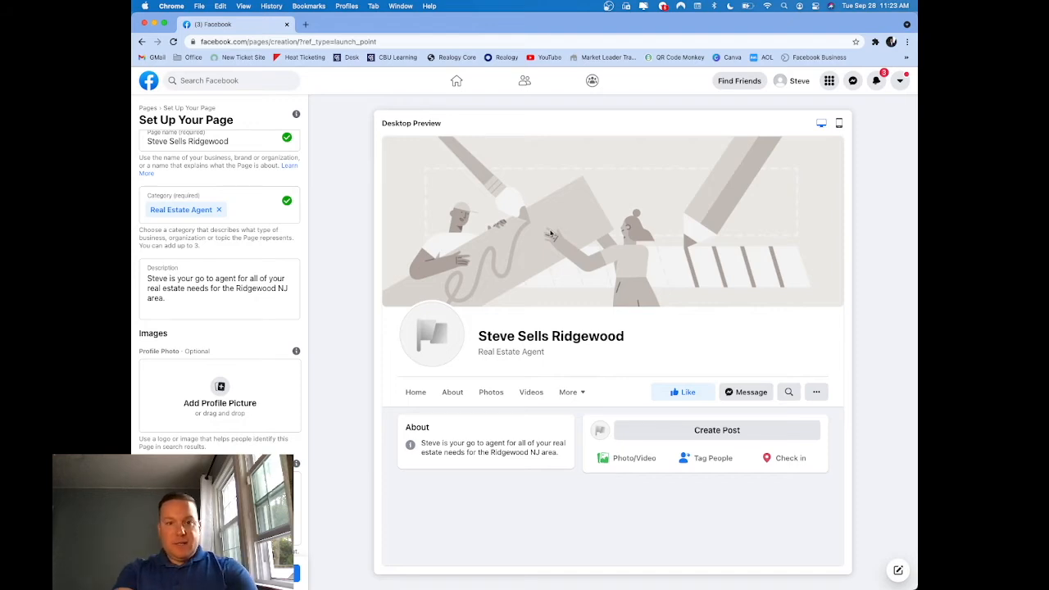
Step: Skip the optional images and finish setup to open the Page's management view
scroll(209, 212, "up", 1)
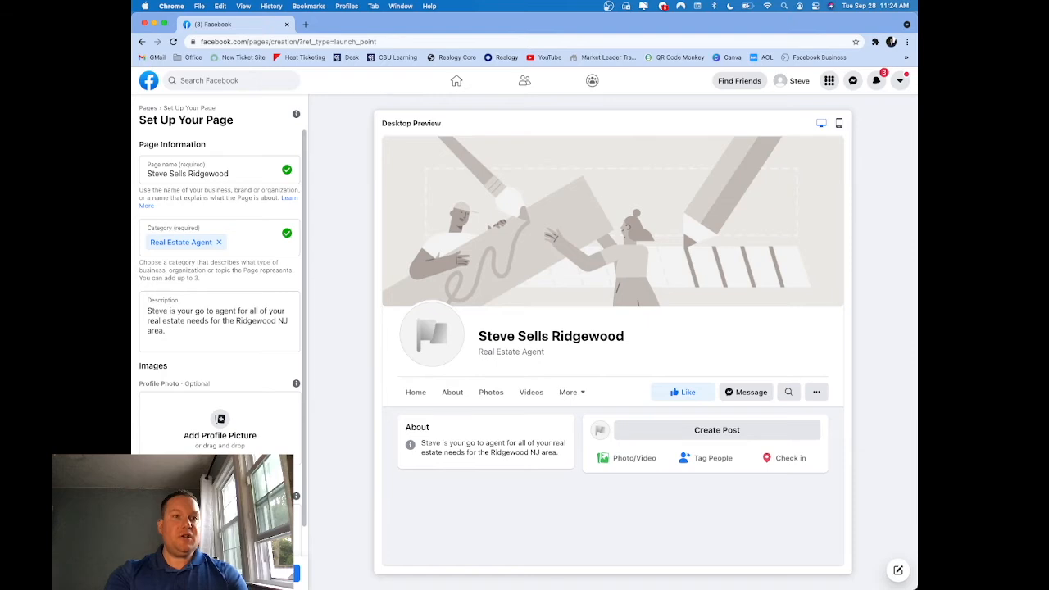
left_click(220, 573)
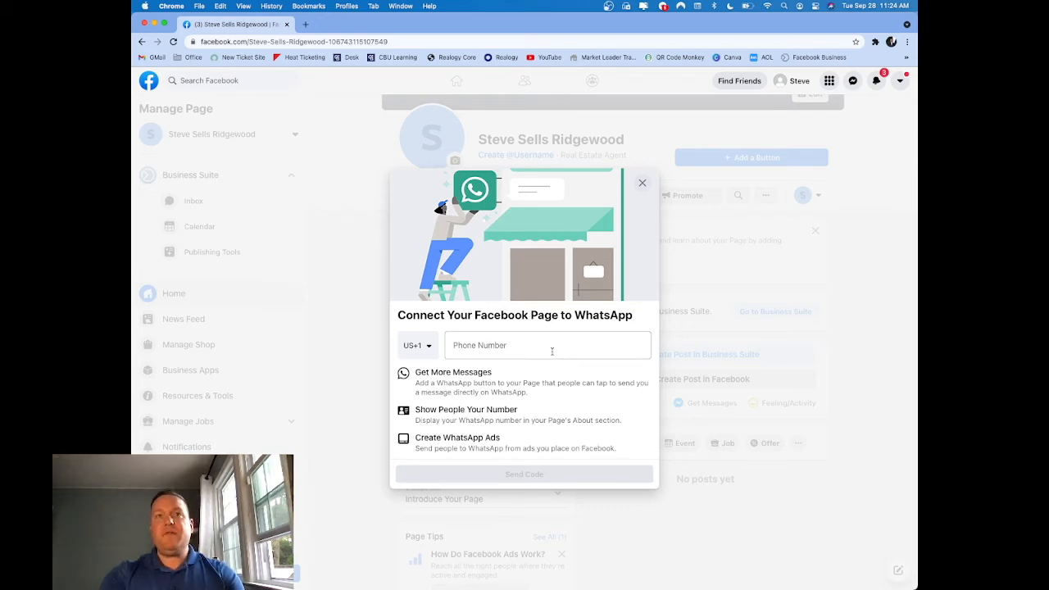
Step: Close the Connect to WhatsApp prompt and confirm leaving it
left_click(643, 185)
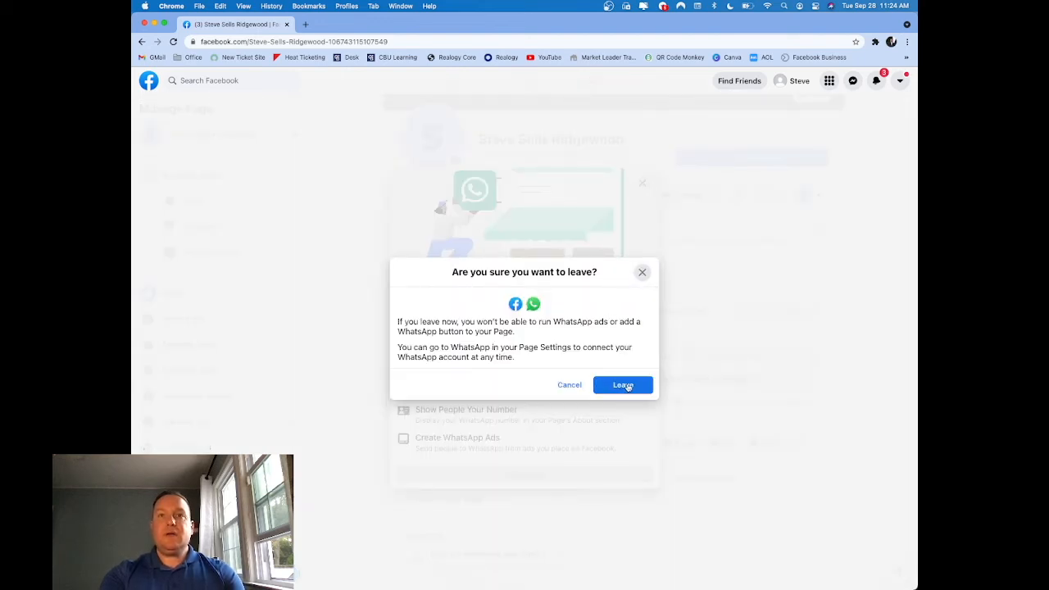
left_click(623, 384)
scroll(628, 387, "up", 5)
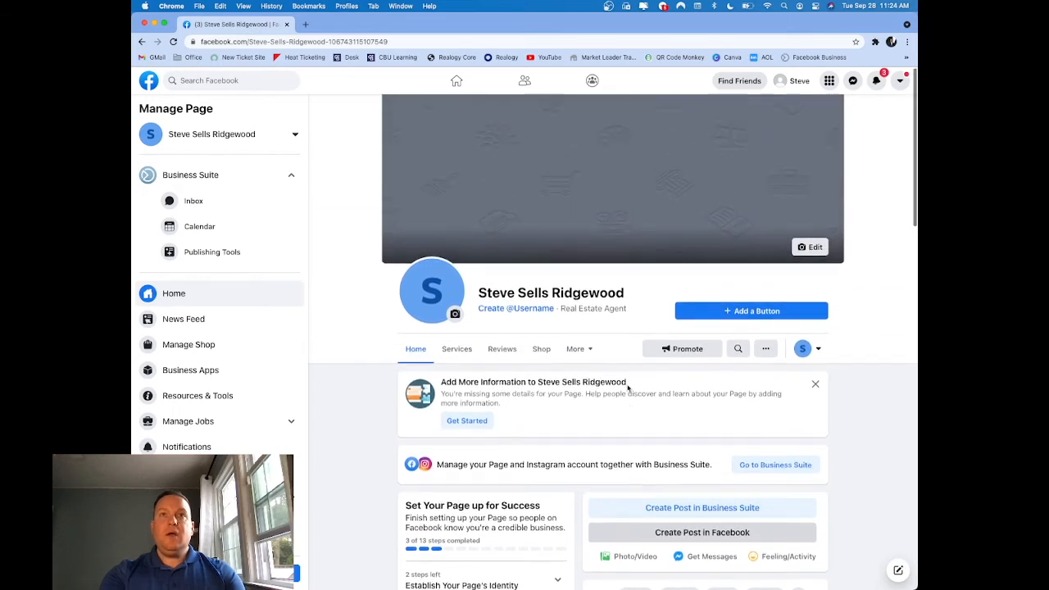
scroll(628, 389, "down", 1)
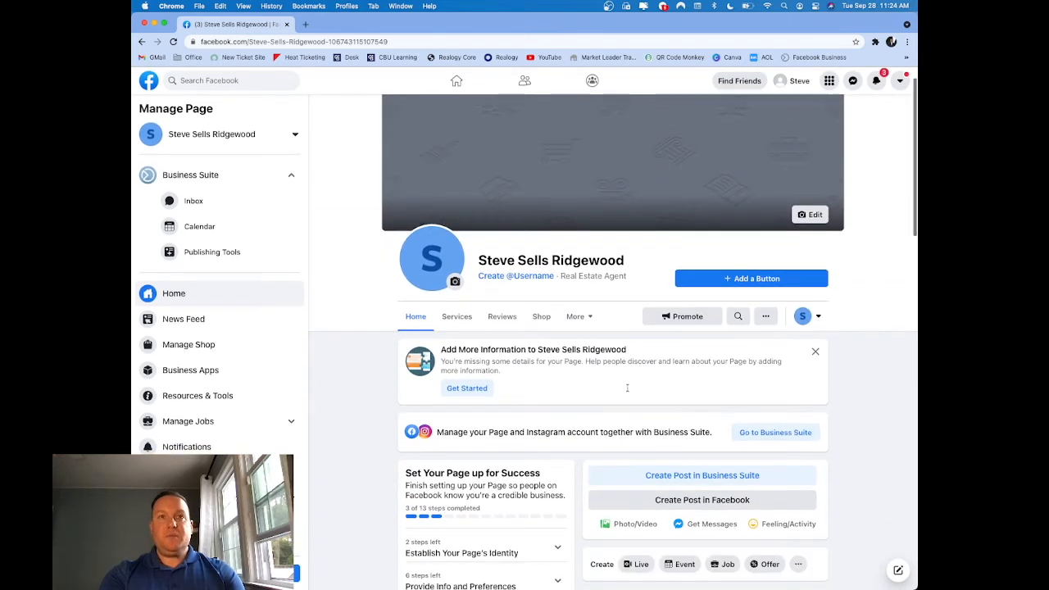
scroll(628, 391, "up", 1)
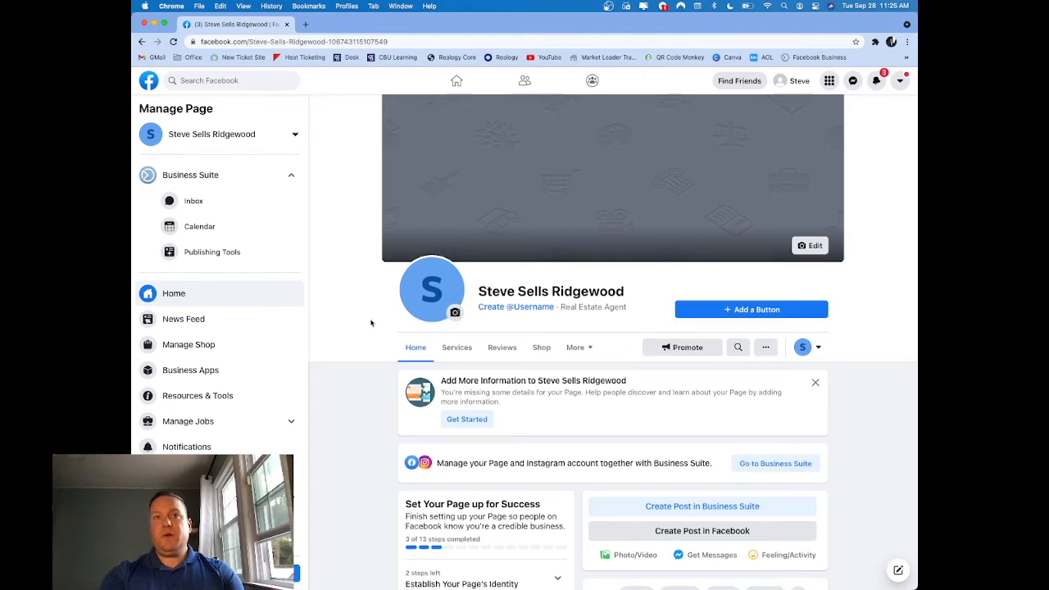
scroll(371, 323, "down", 5)
scroll(371, 323, "down", 1)
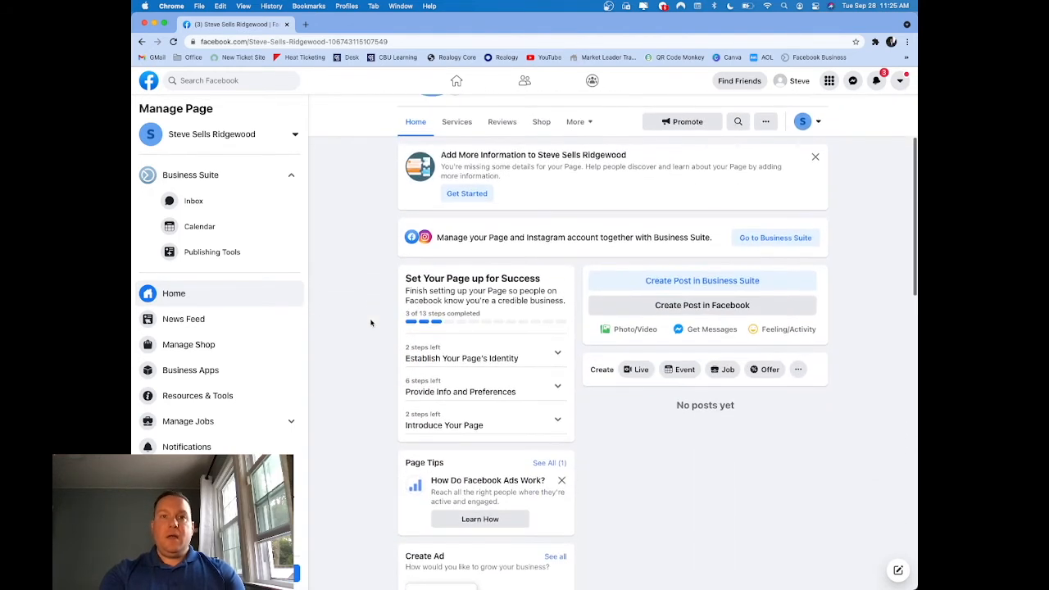
scroll(370, 323, "down", 1)
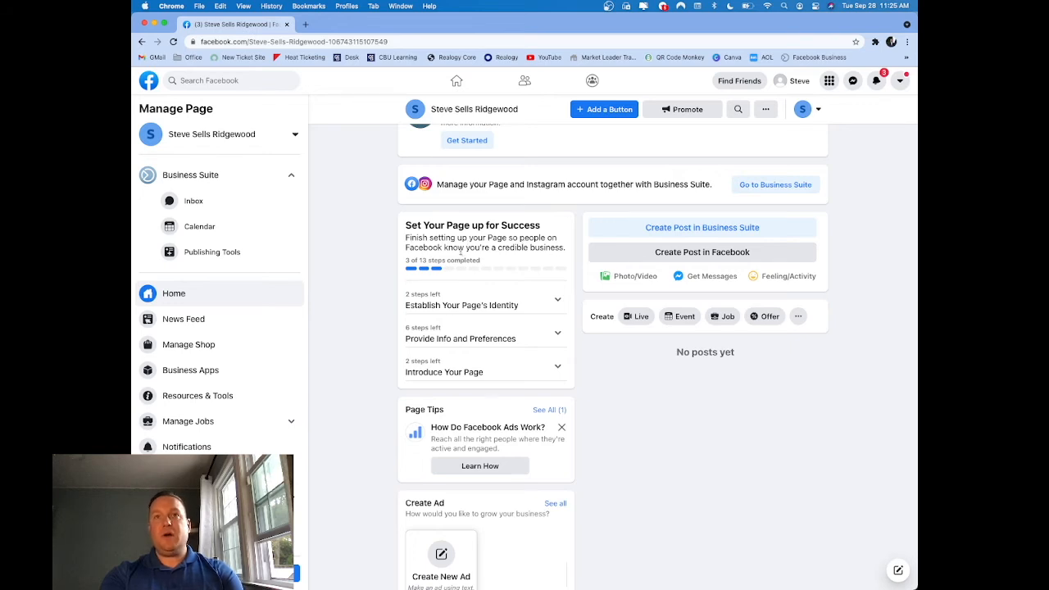
Step: Review the identity steps' profile picture options, then expand Provide Info and Preferences
left_click(558, 303)
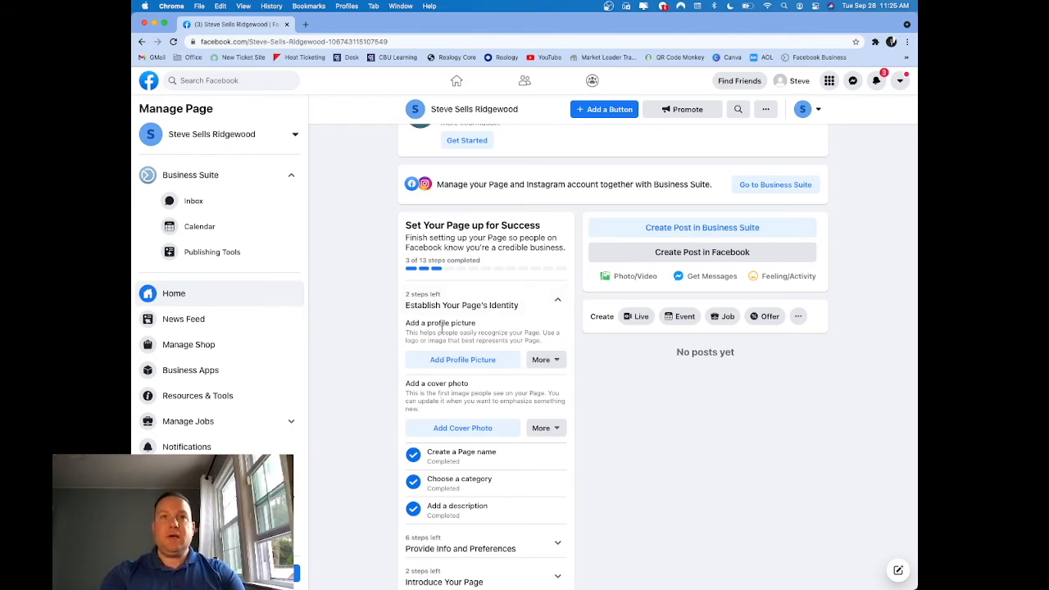
left_click(558, 362)
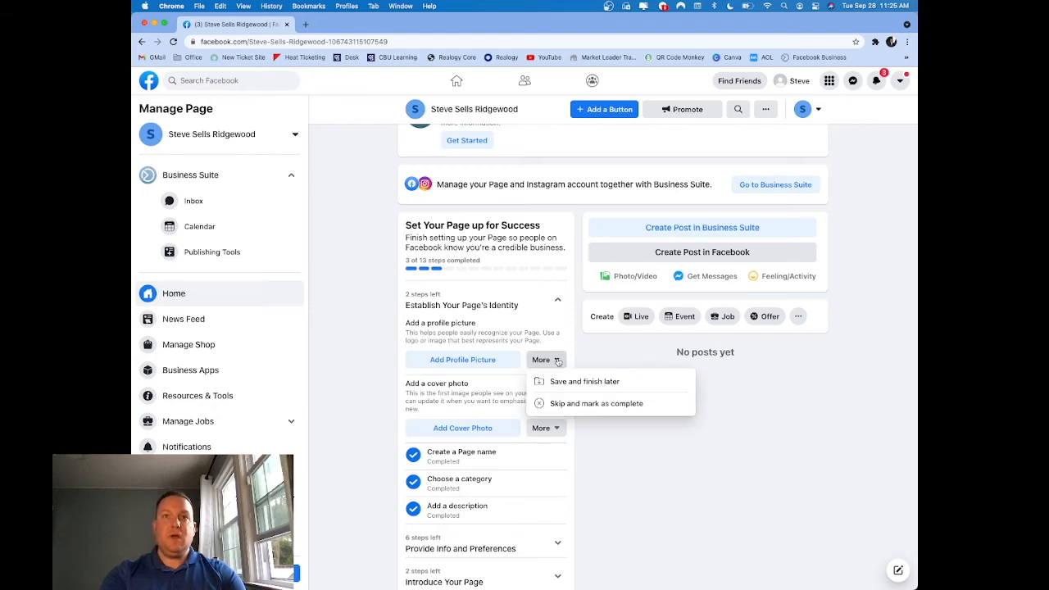
left_click(558, 301)
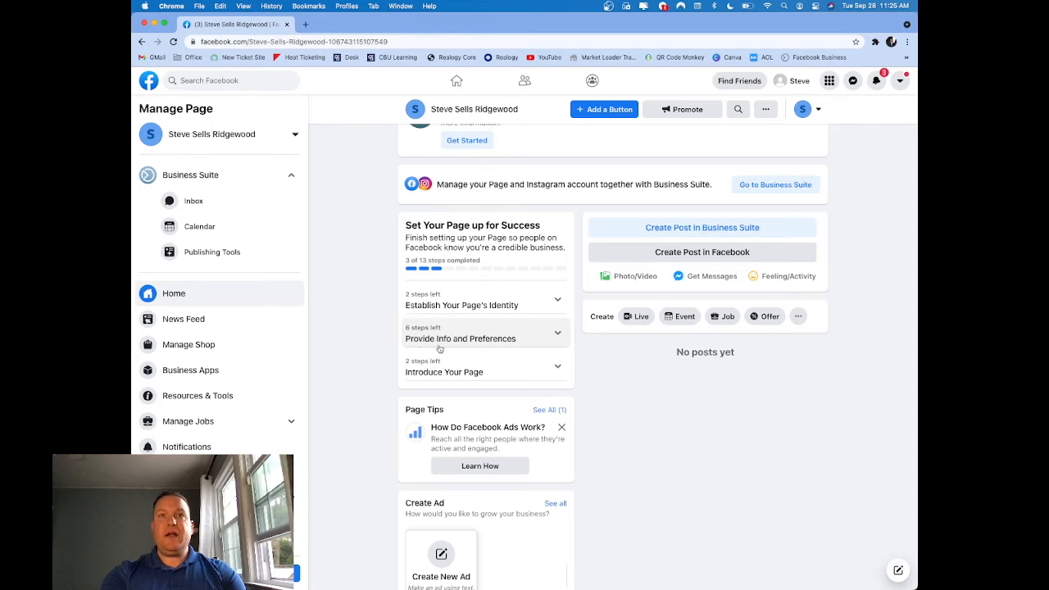
left_click(558, 336)
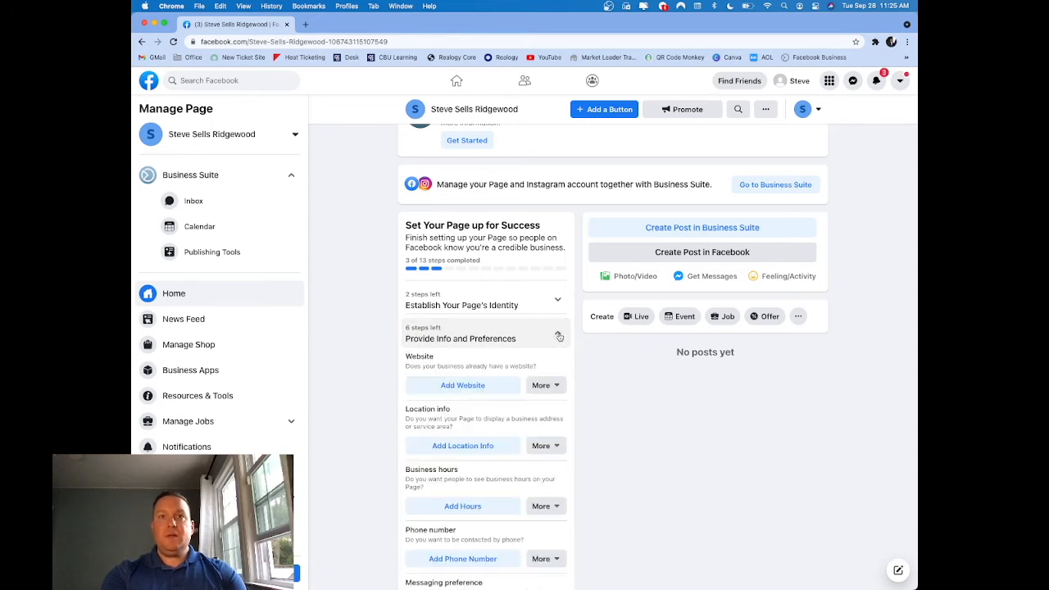
scroll(365, 441, "down", 2)
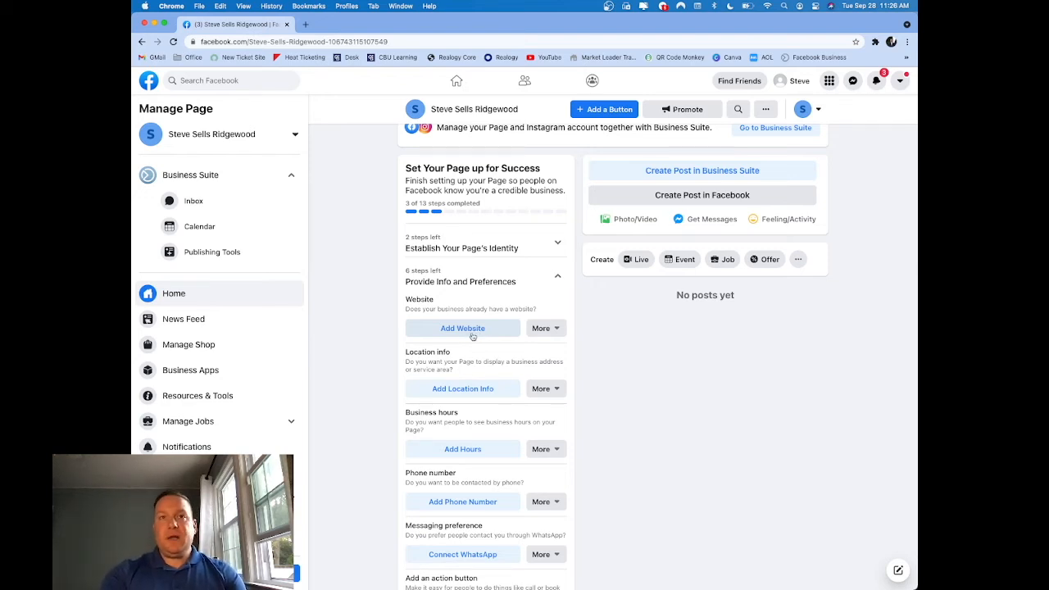
left_click(465, 389)
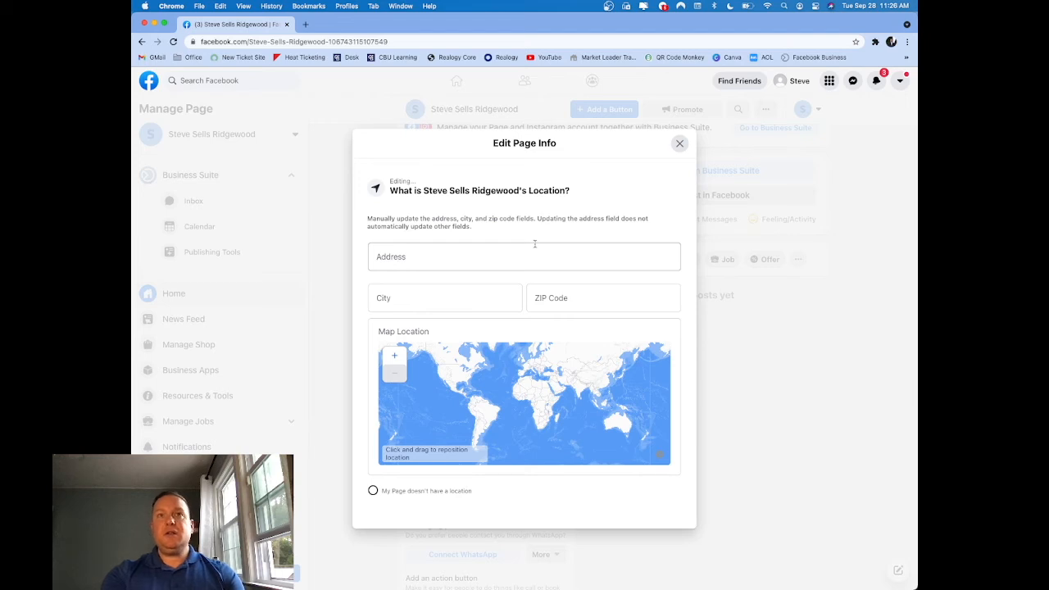
left_click(679, 144)
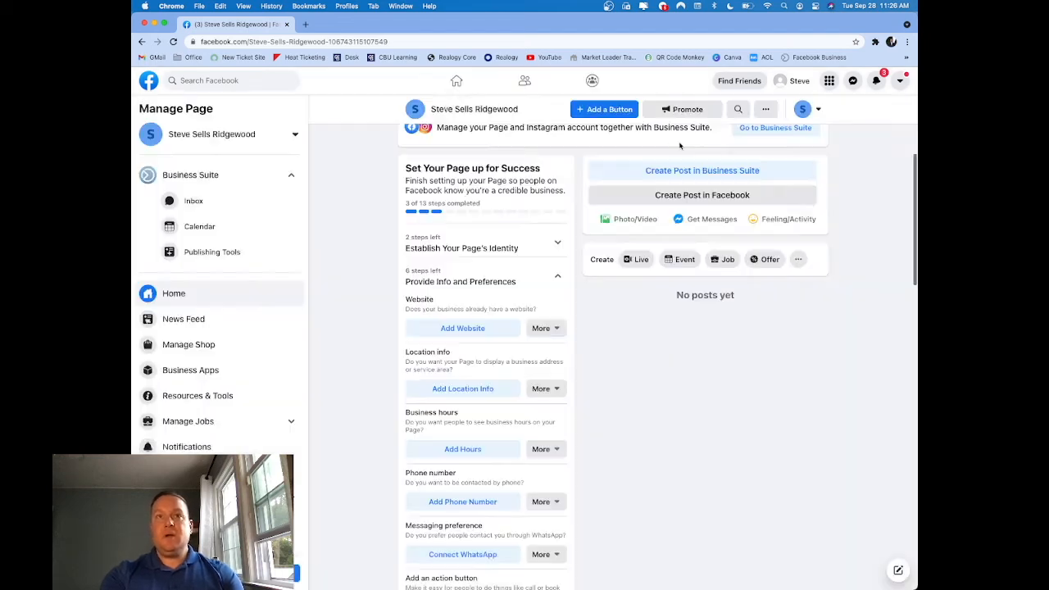
scroll(503, 363, "down", 2)
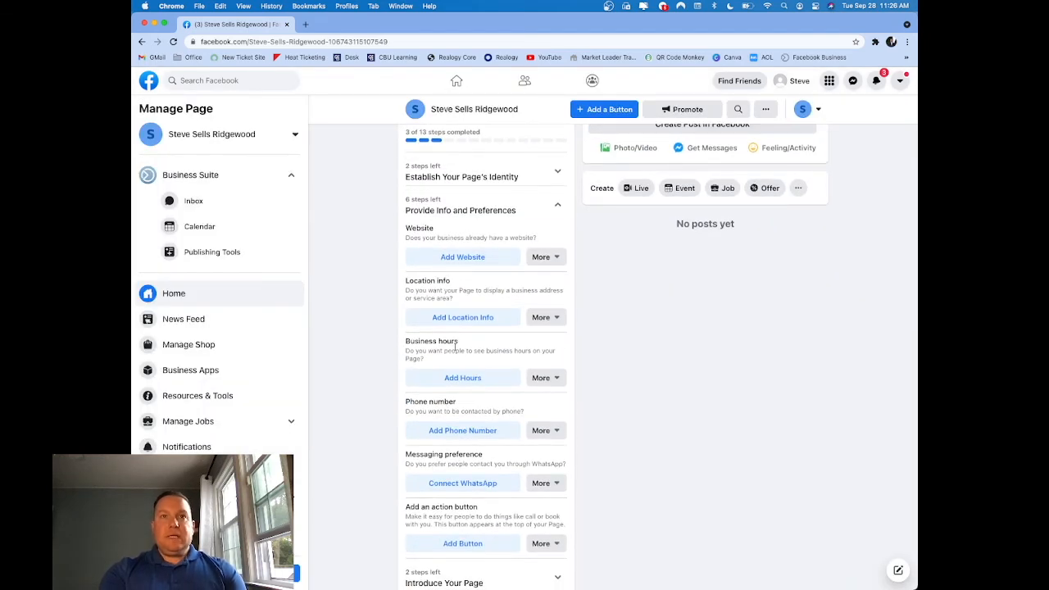
left_click(467, 379)
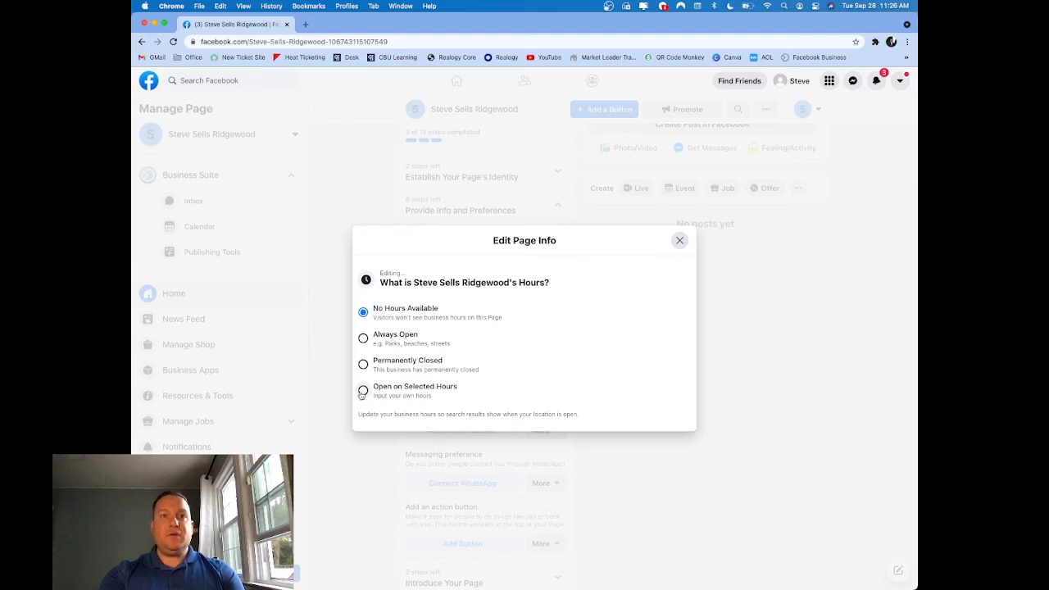
left_click(679, 241)
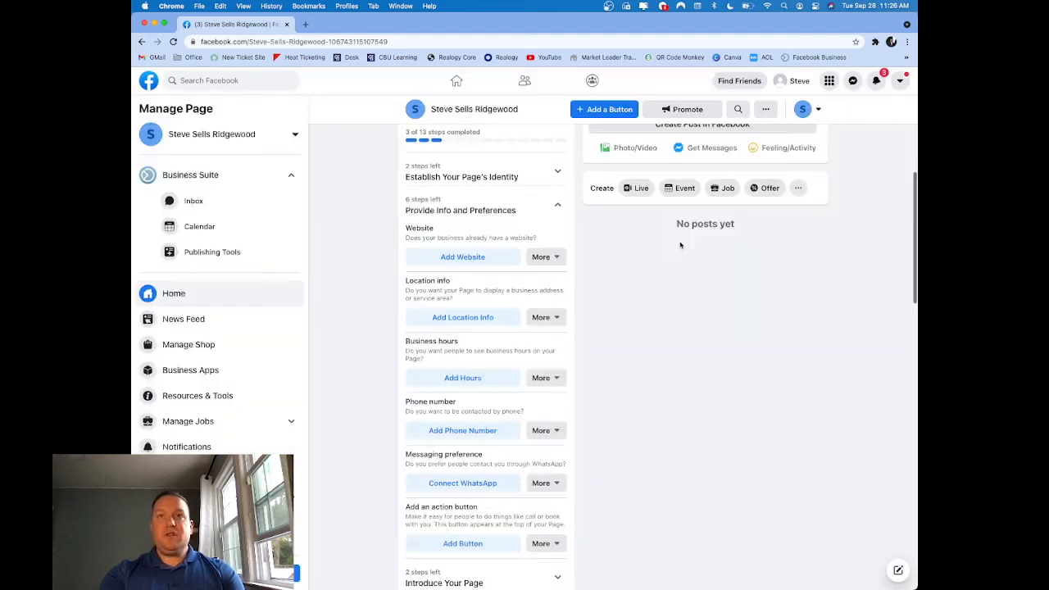
scroll(450, 361, "down", 3)
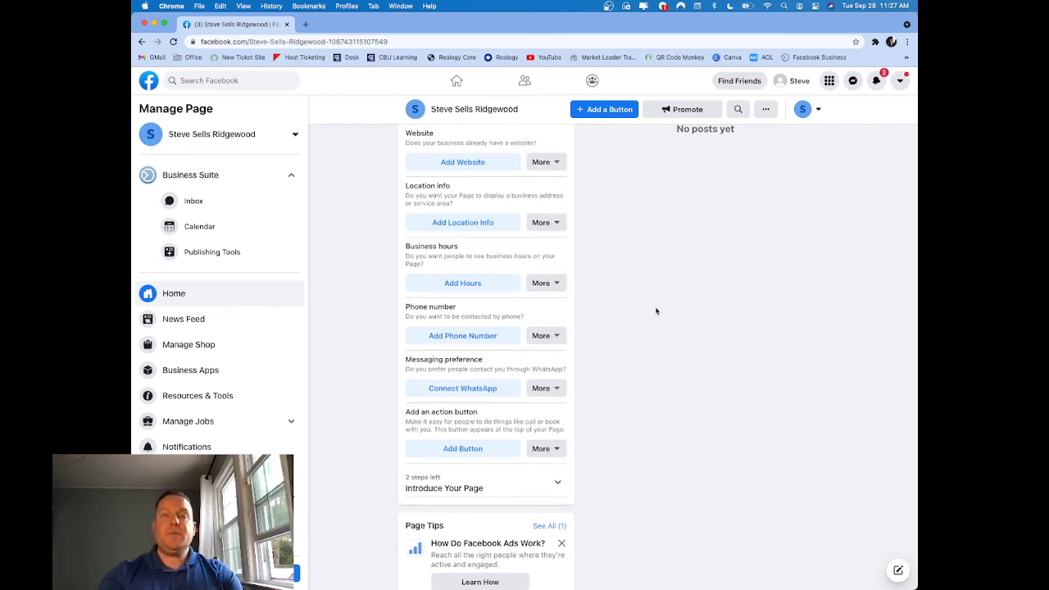
scroll(656, 309, "up", 3)
Step: Collapse Provide Info and Preferences, then expand Introduce Your Page to review its steps and collapse it again
left_click(555, 229)
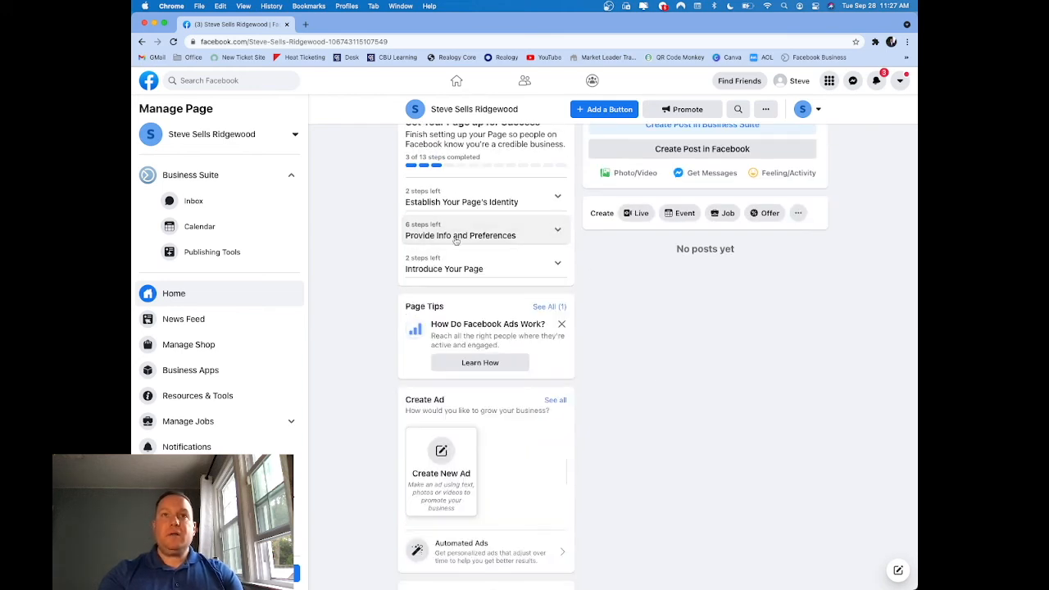
left_click(558, 266)
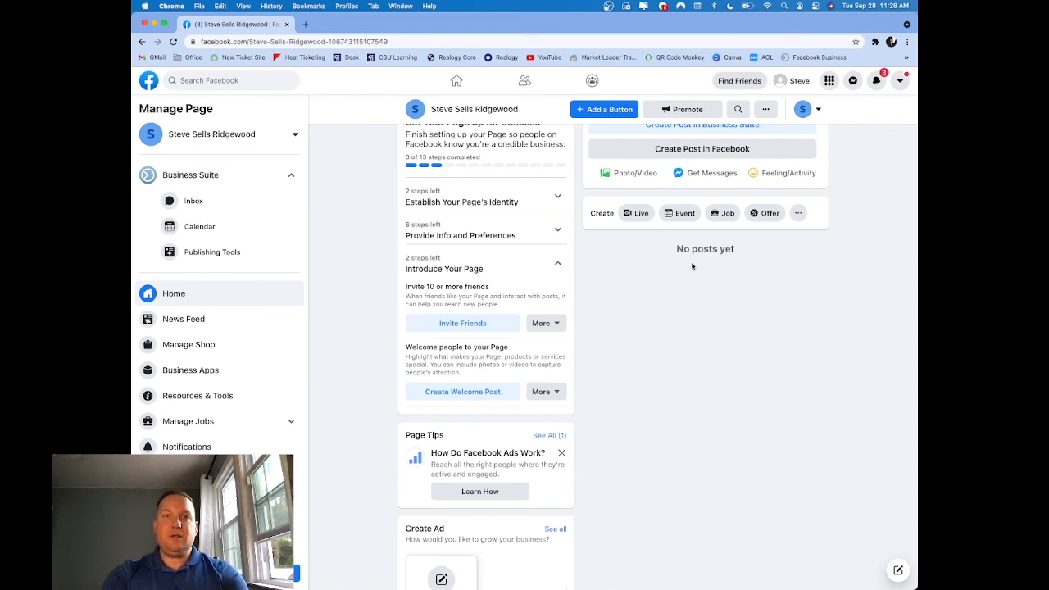
left_click(557, 266)
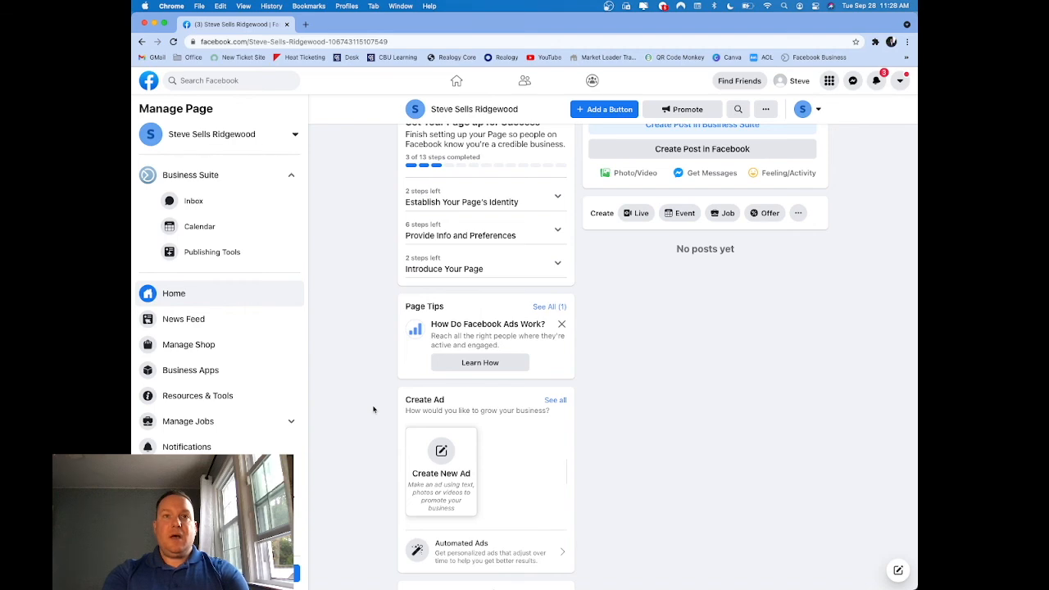
scroll(373, 410, "down", 1)
scroll(373, 409, "up", 10)
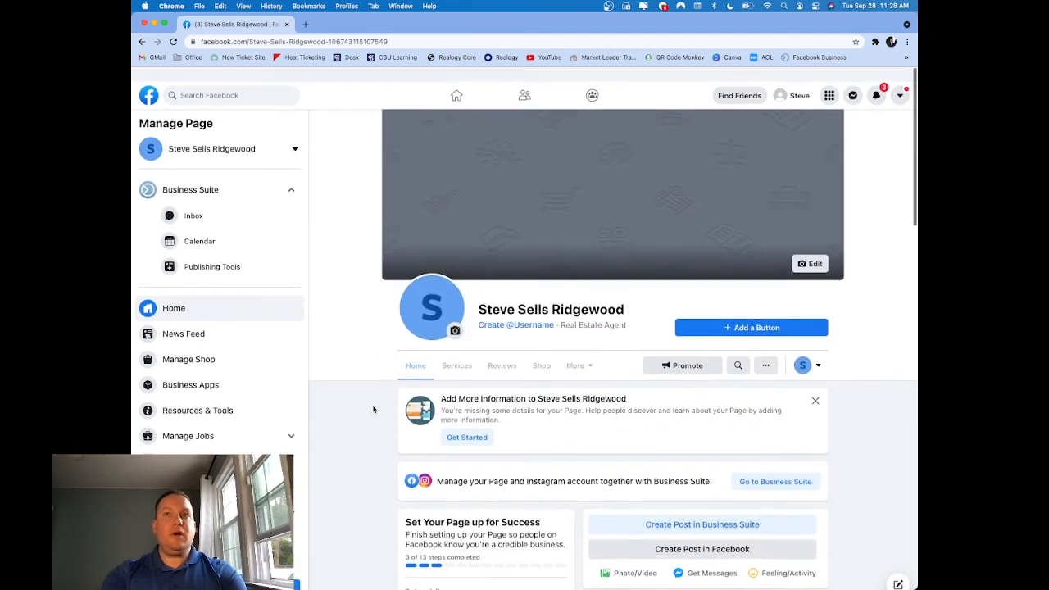
scroll(220, 416, "down", 1)
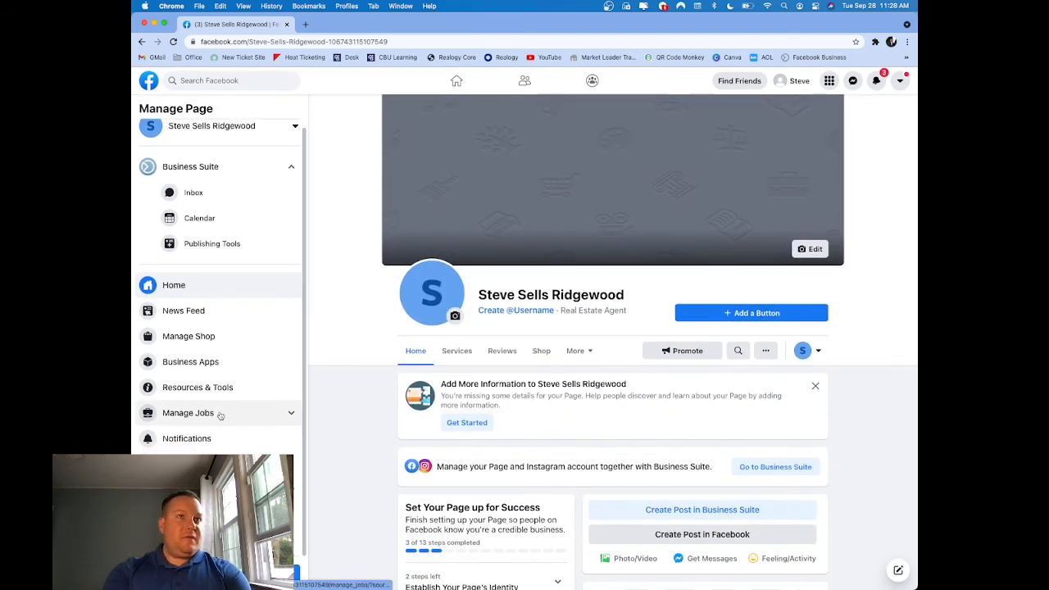
scroll(215, 350, "up", 1)
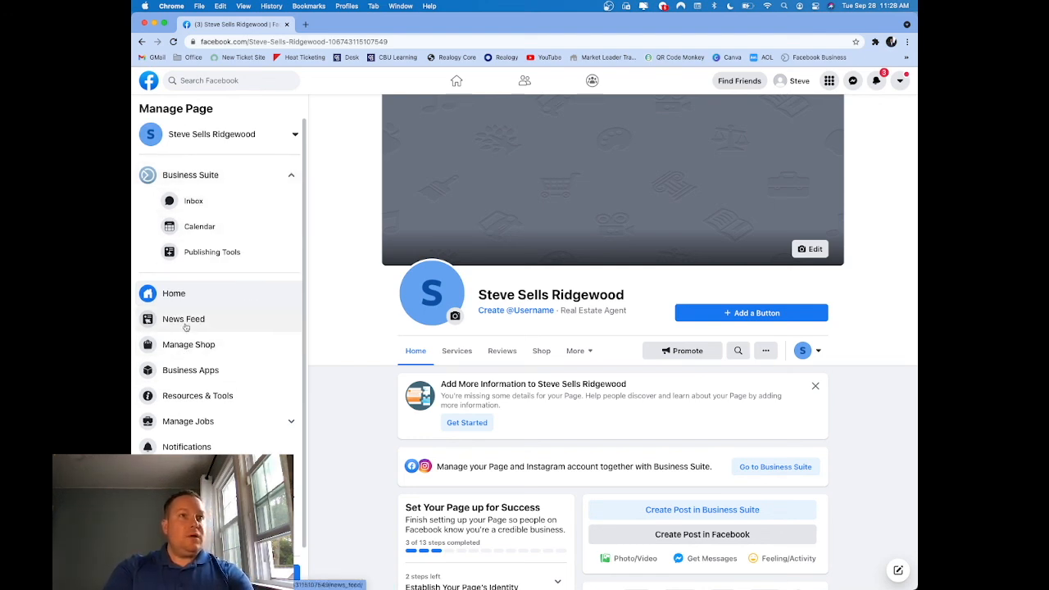
scroll(187, 344, "down", 1)
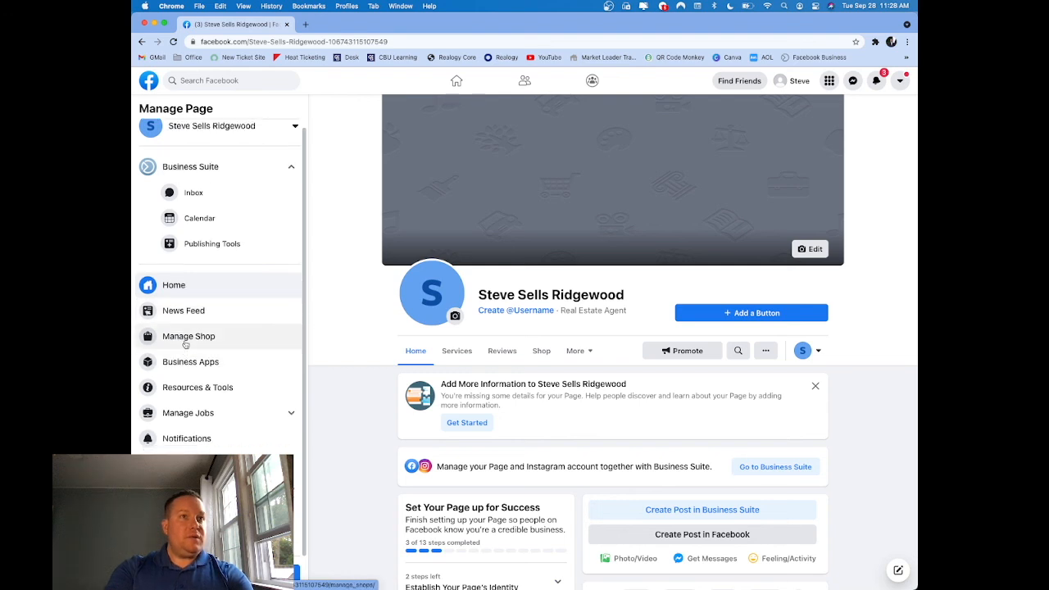